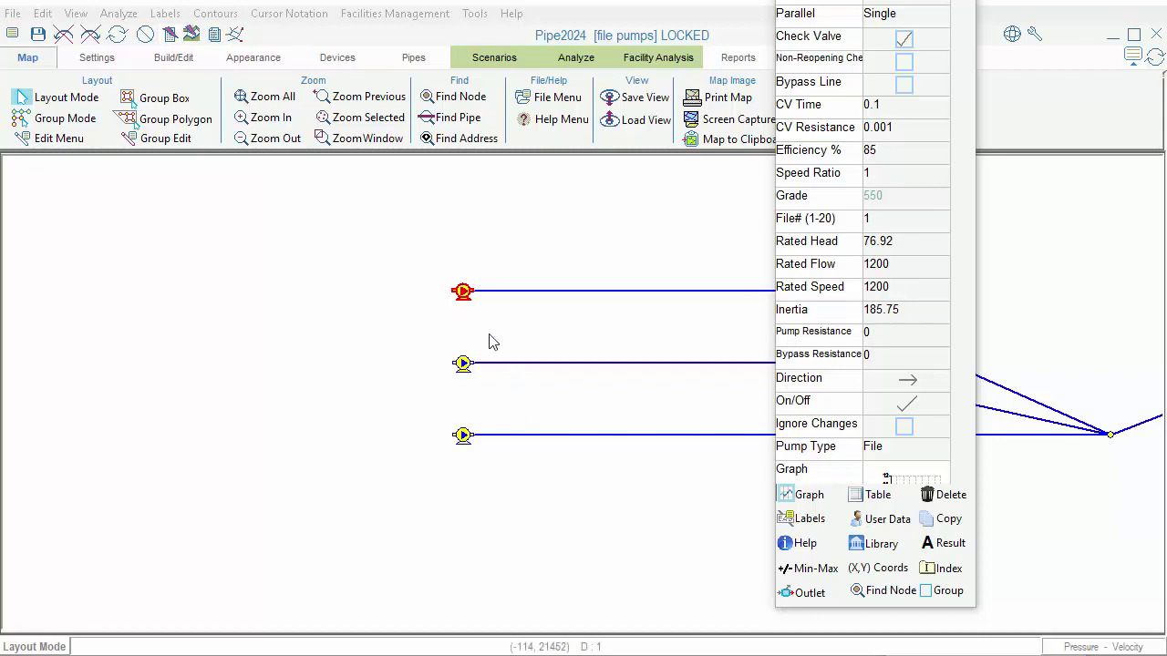
# Keep node and pipe windows as 'Two Movable Sizable Windows' in the Configuration Menu and return to the map
pyautogui.click(920, 453)
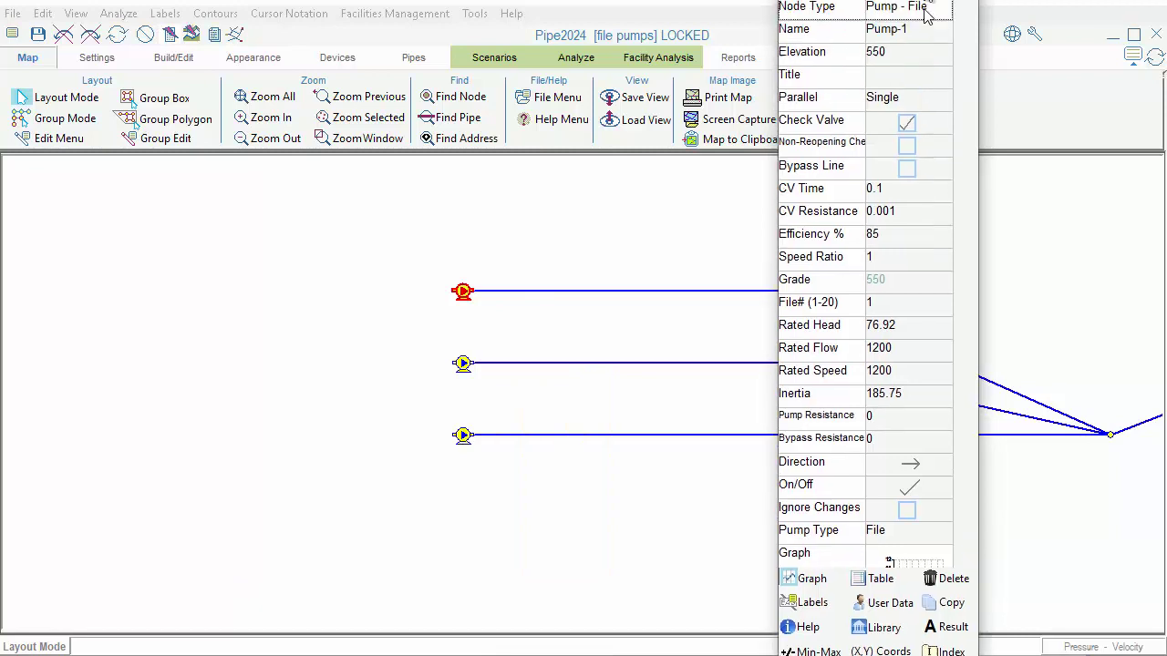
pyautogui.moveTo(925, 0); pyautogui.dragTo(928, 54)
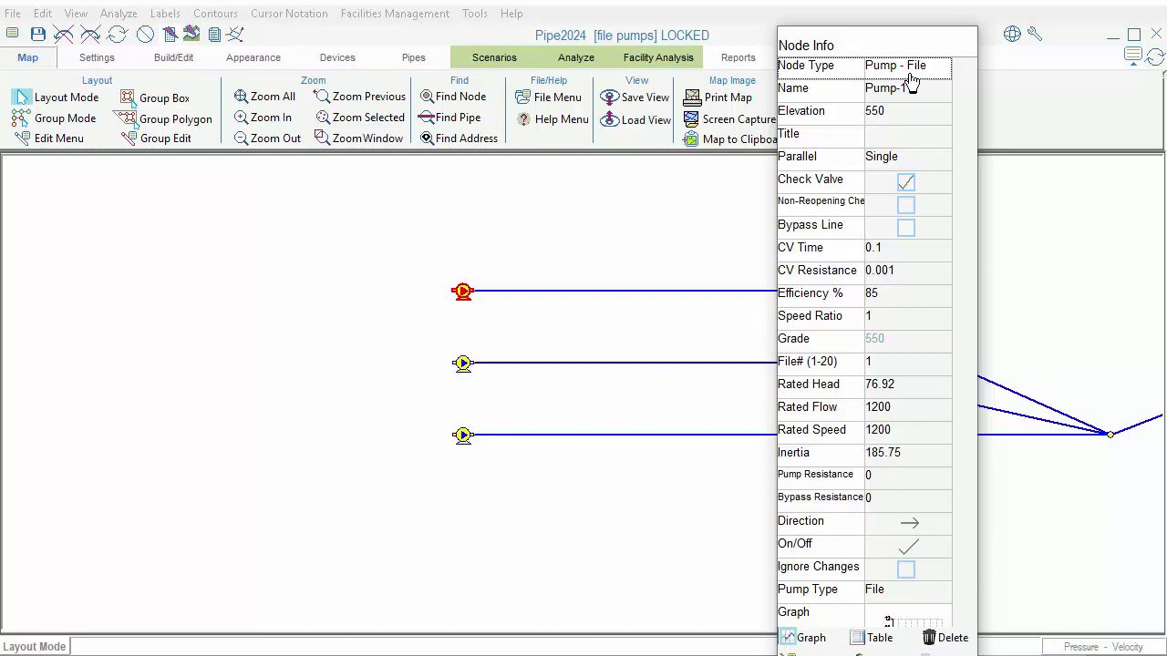
pyautogui.click(1038, 38)
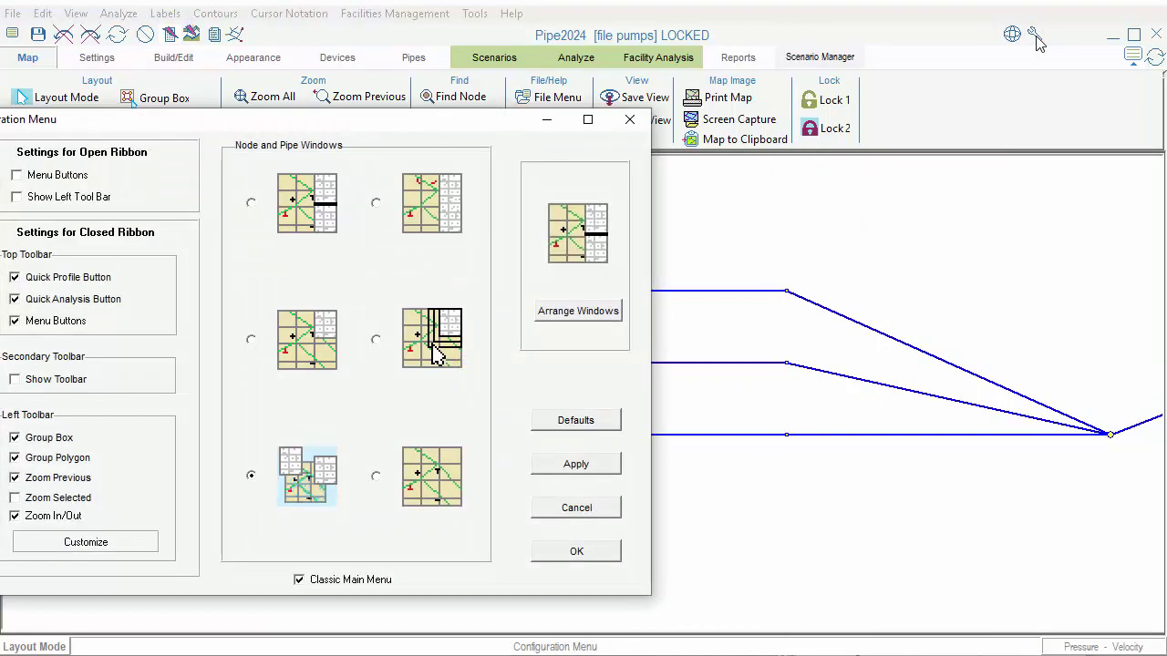
pyautogui.moveTo(433, 119); pyautogui.dragTo(616, 118)
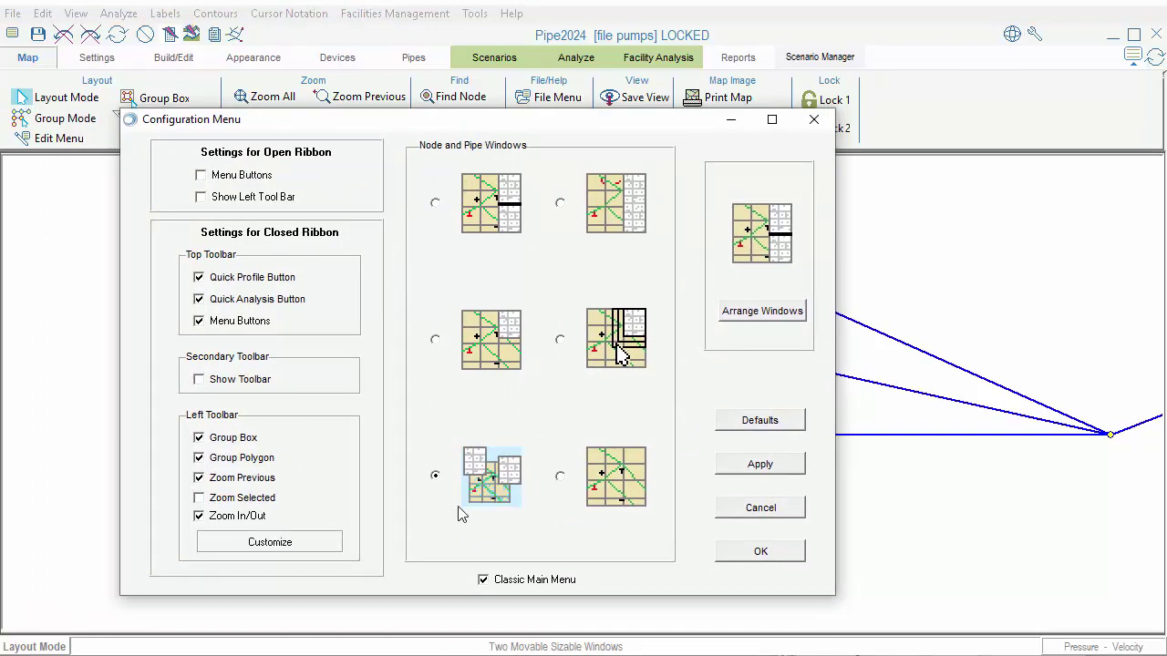
pyautogui.click(770, 551)
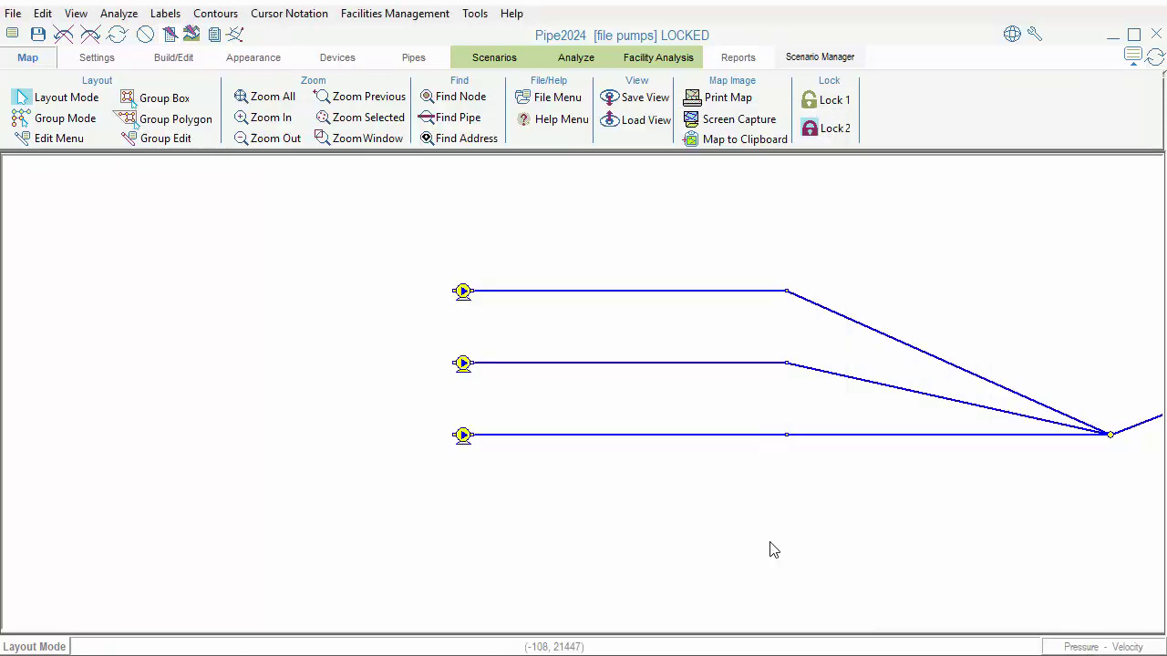
# Show the top pump's (Pump-1) Node Info panel, confirming it is a File-type pump
pyautogui.click(463, 292)
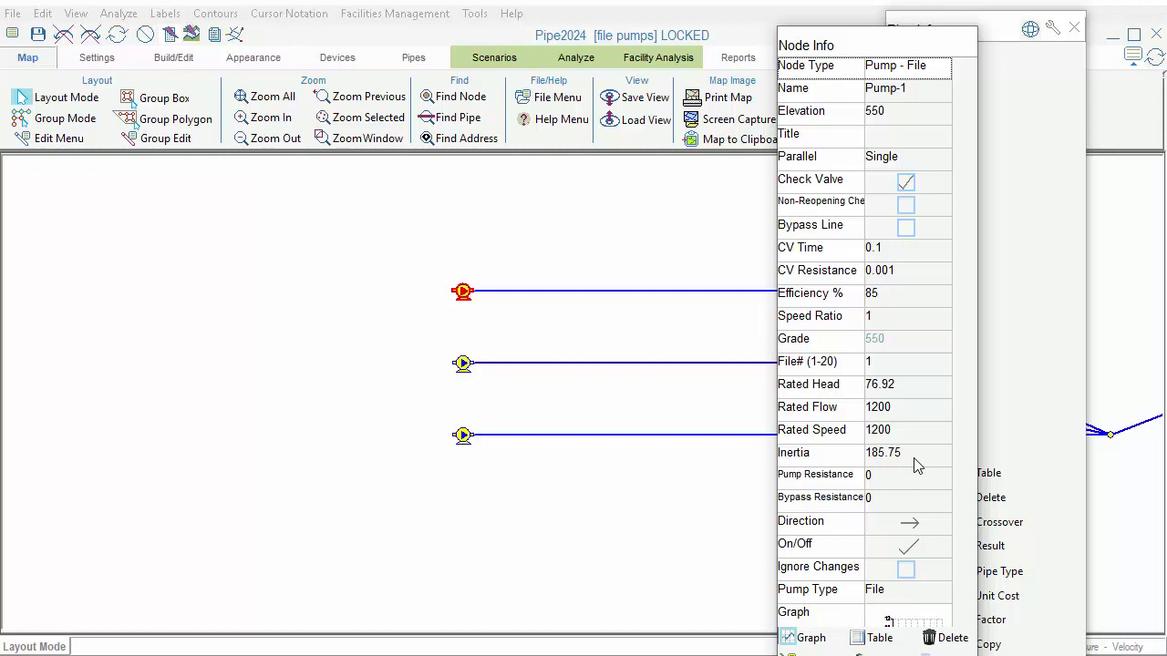
pyautogui.click(893, 168)
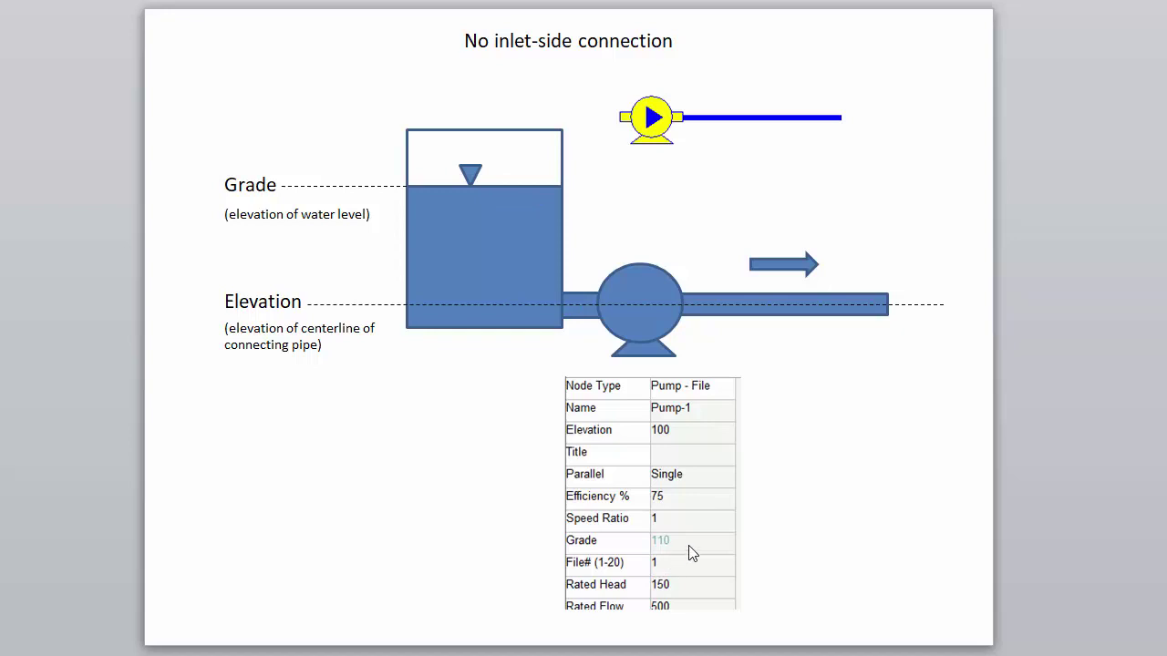
# Advance the presentation to the 'Connection on inlet side' slide
pyautogui.press('Right')
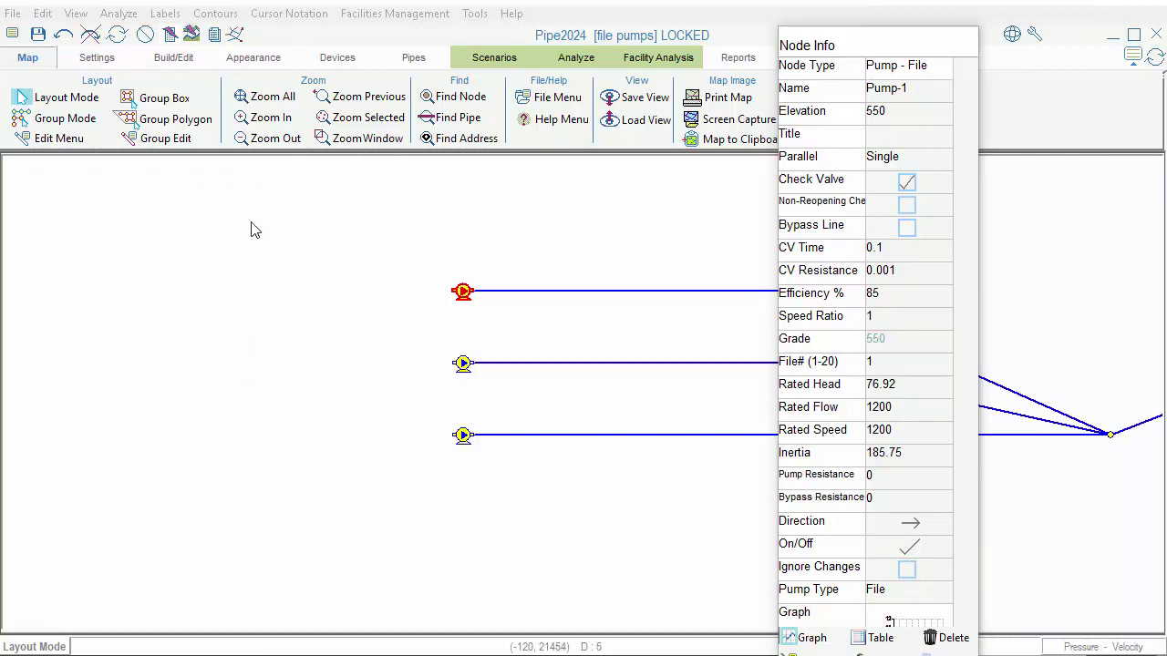
# Open the empty Pump/System Curves graph from the Devices options
pyautogui.click(97, 58)
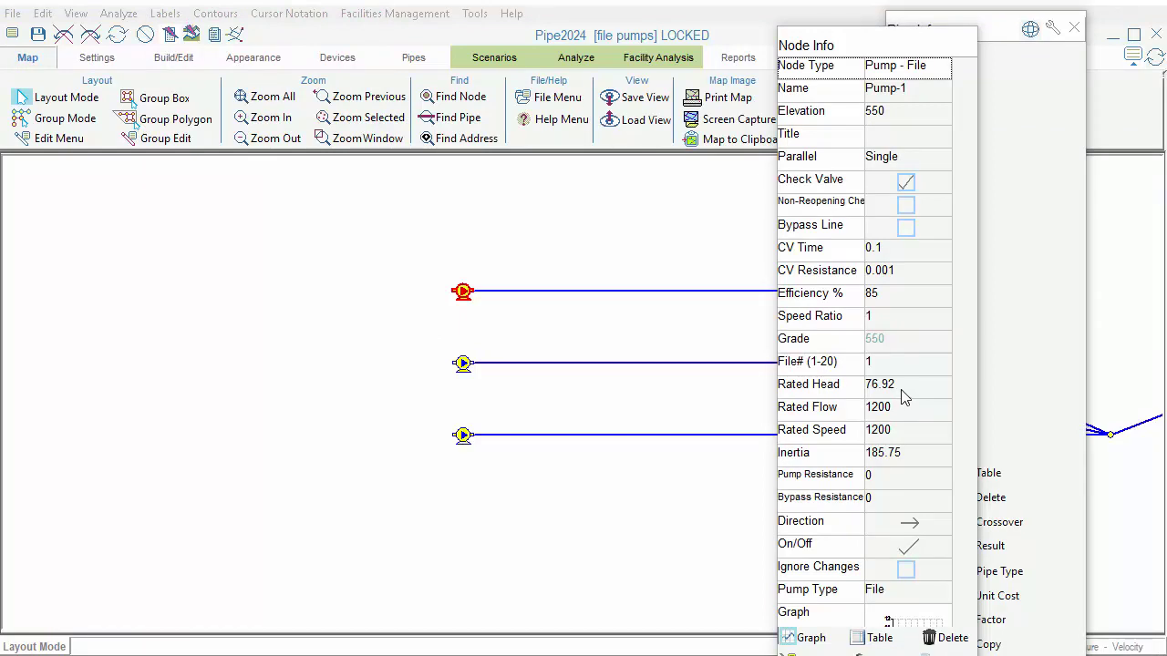
pyautogui.click(339, 61)
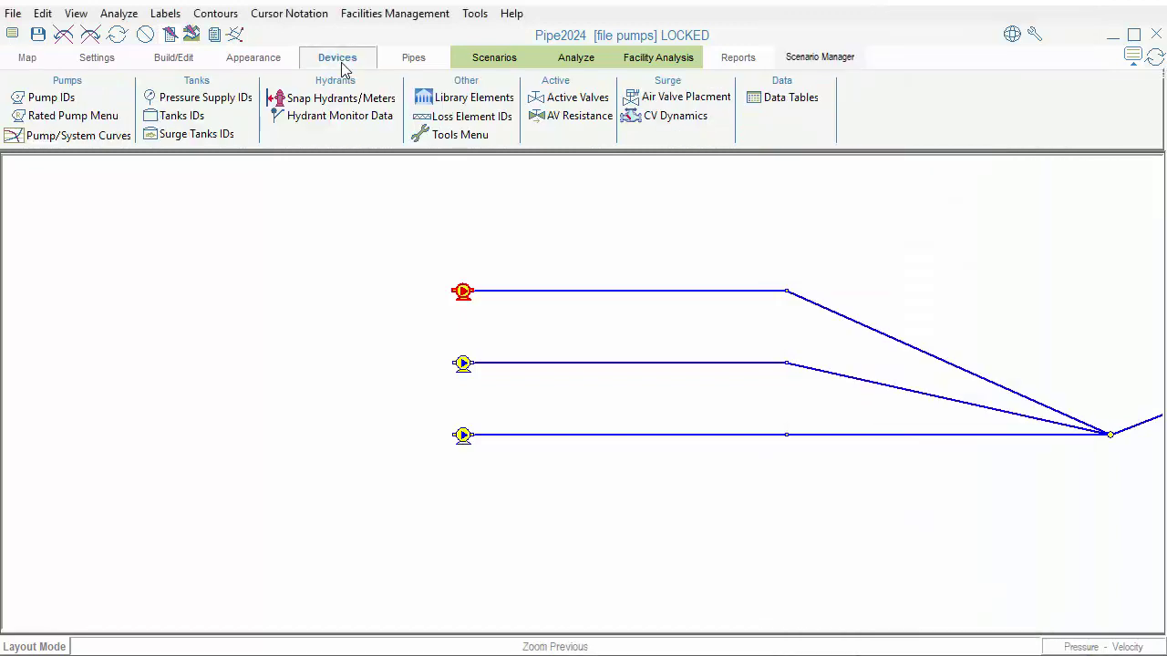
pyautogui.click(97, 146)
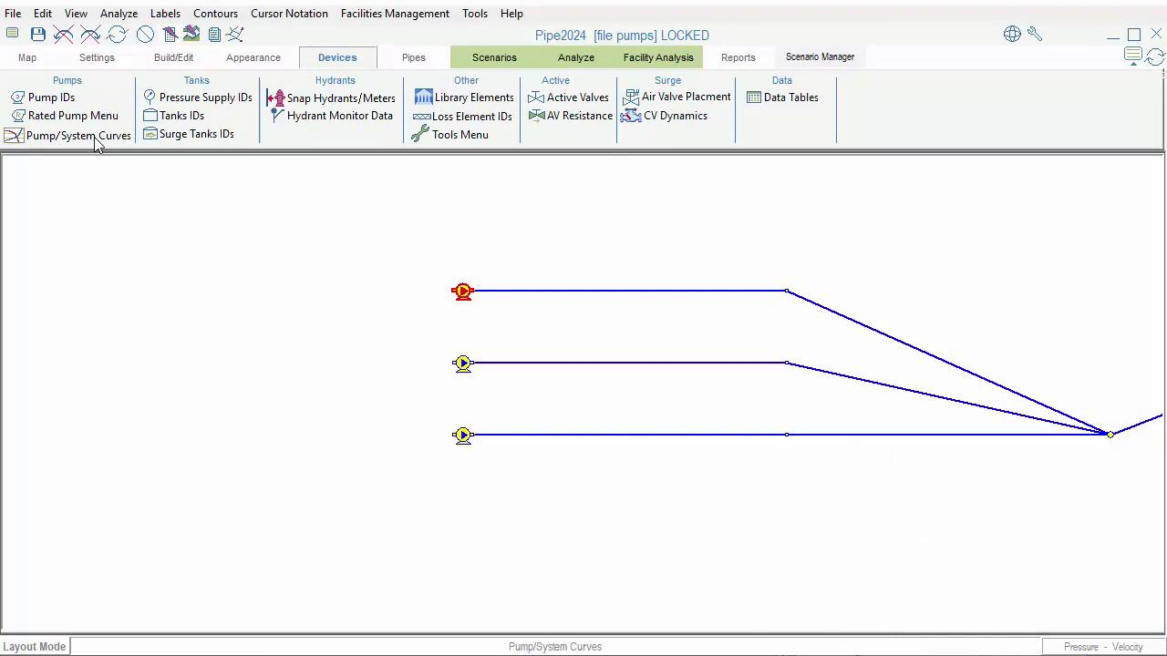
# Plot Pump-1 in the first curve dropdown of the Pump Curve Graph, then close the graph
pyautogui.moveTo(151, 125); pyautogui.dragTo(364, 73)
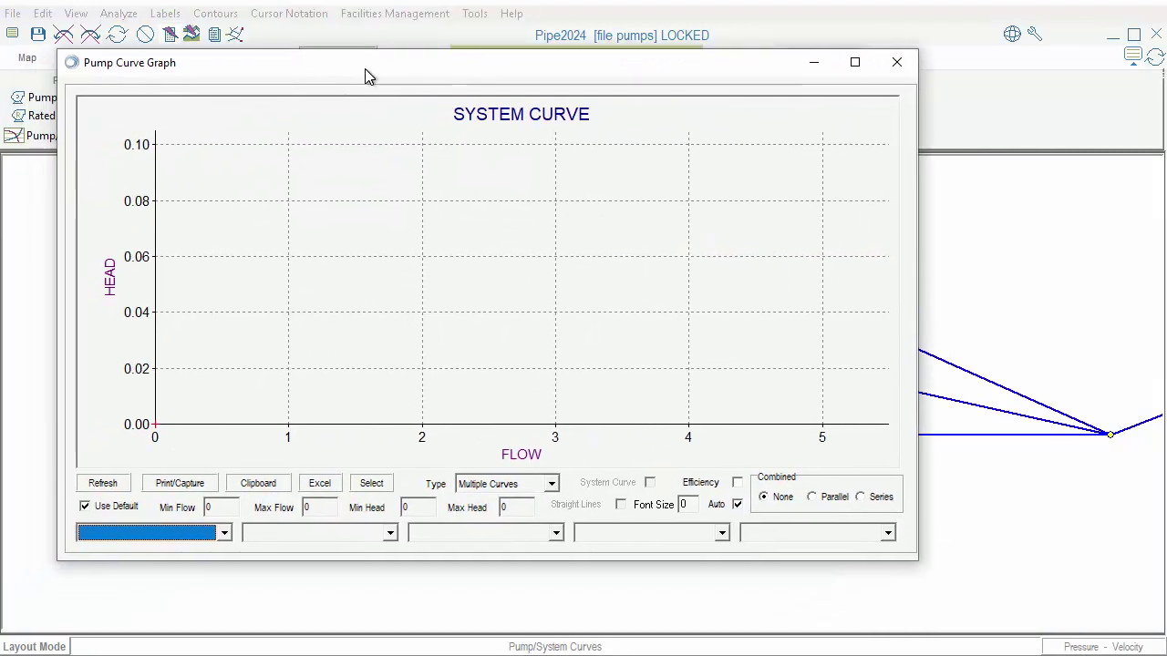
pyautogui.click(226, 534)
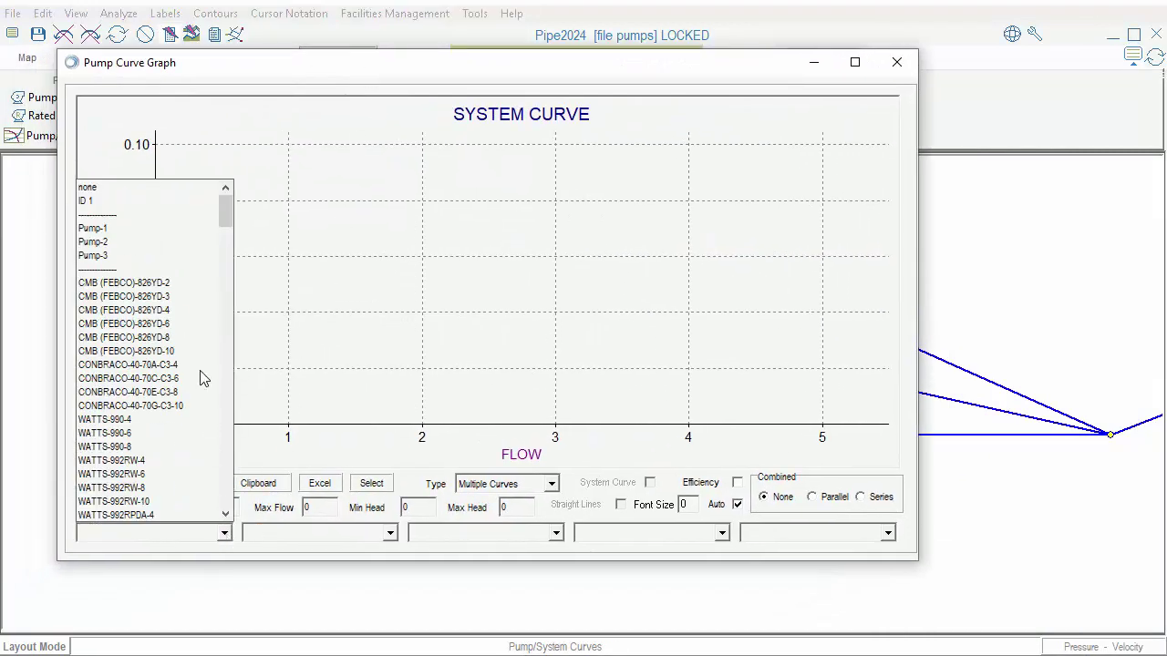
pyautogui.click(166, 230)
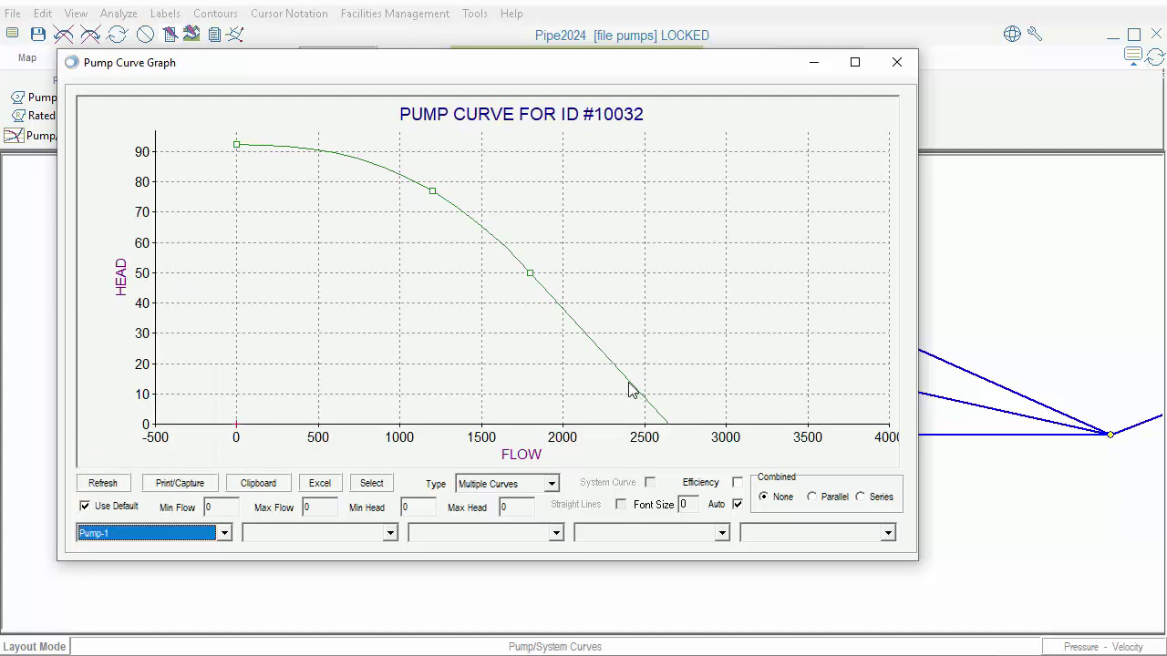
pyautogui.click(896, 62)
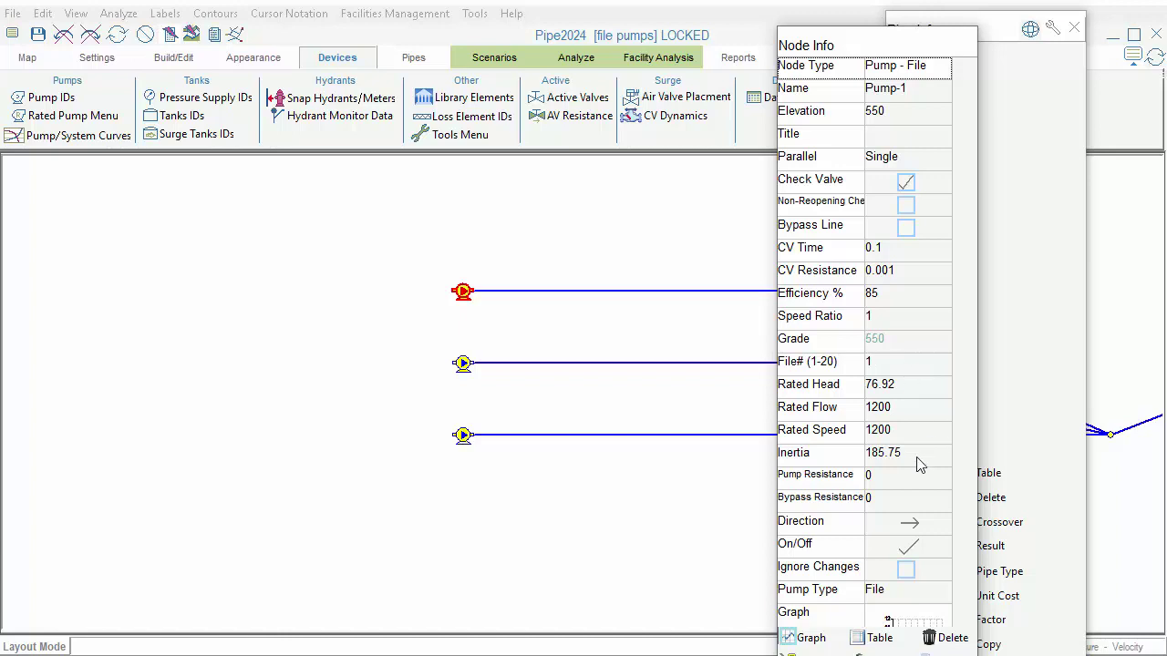
# Bring up Tools > Select pump file/calculate inertia, with all inputs at zero
pyautogui.click(476, 16)
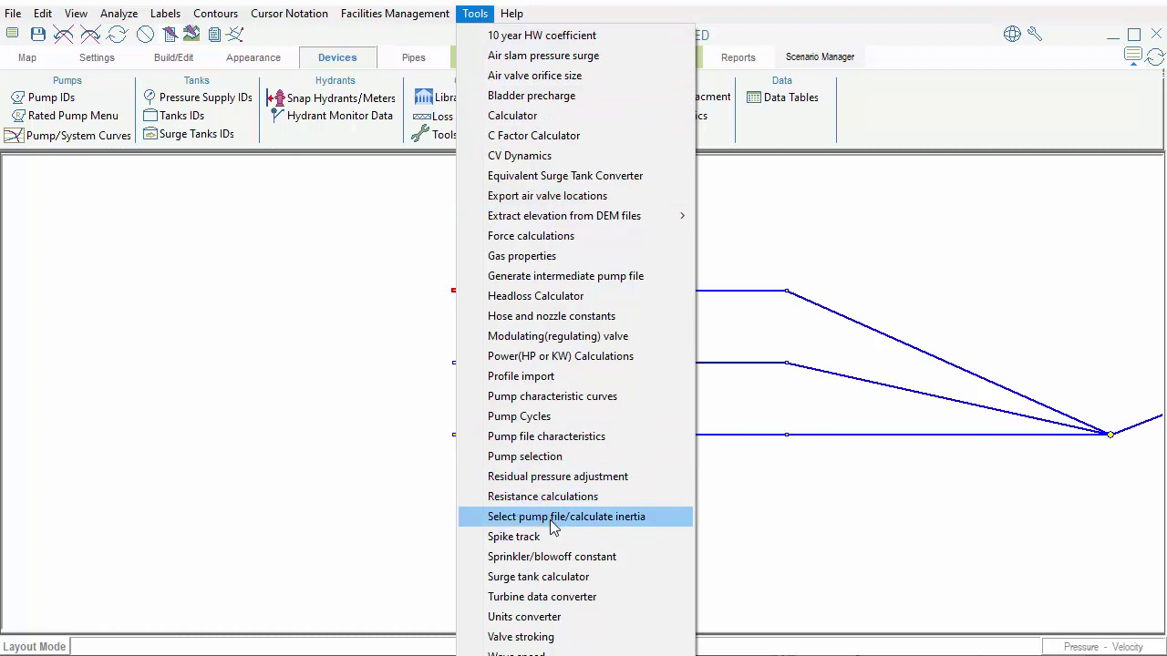
pyautogui.click(511, 516)
pyautogui.moveTo(107, 62); pyautogui.dragTo(463, 101)
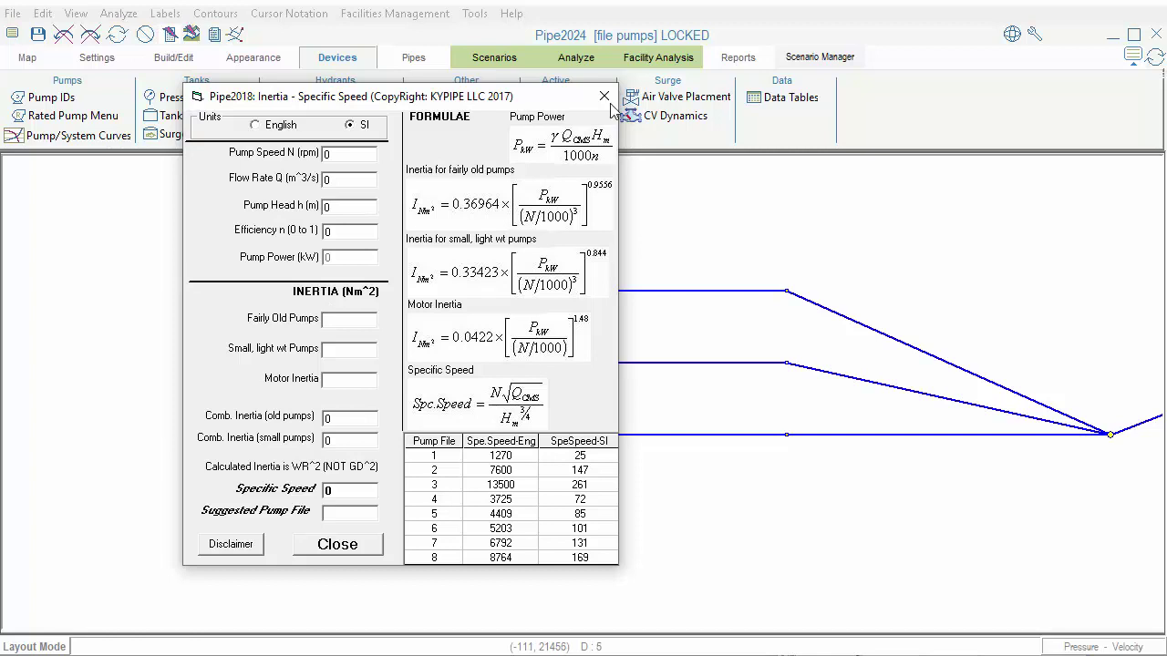
# Close the calculator and show Pump-1's Inertia (185.75) menu: Edit Inertia, Calculate, Tool
pyautogui.click(609, 100)
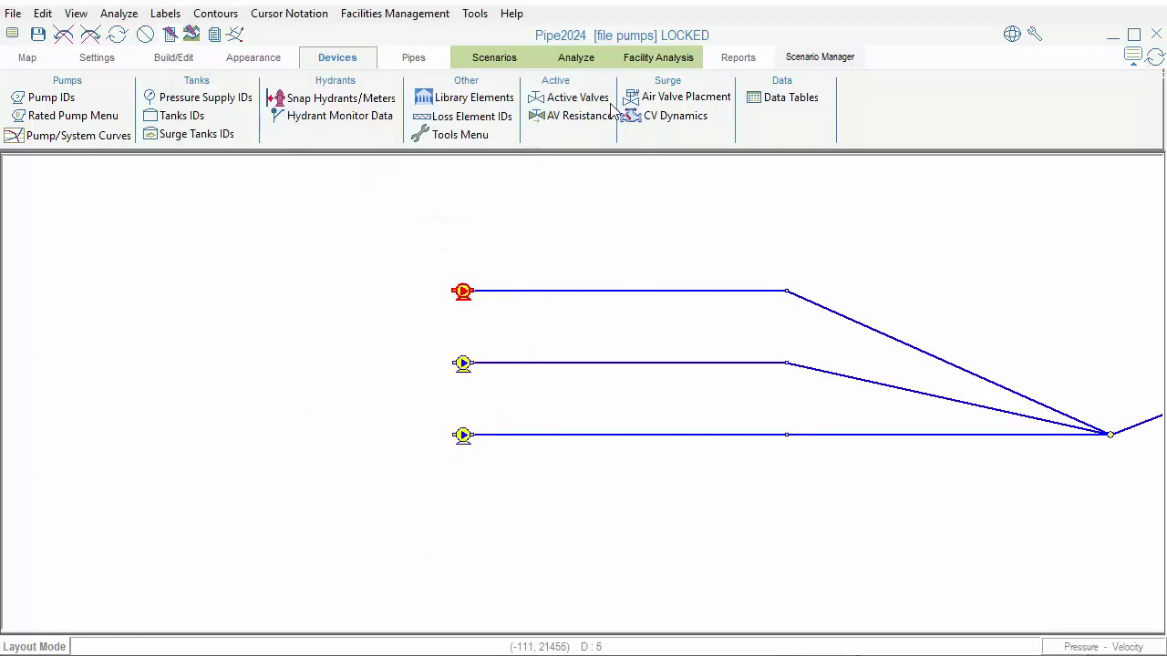
pyautogui.click(462, 294)
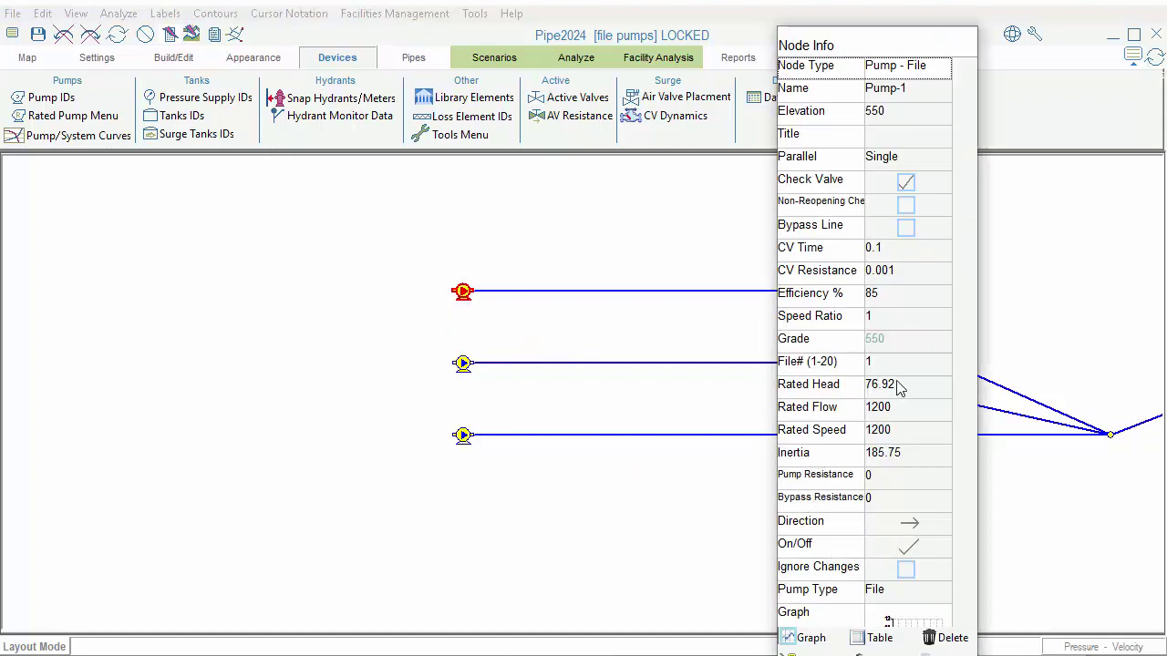
pyautogui.click(916, 467)
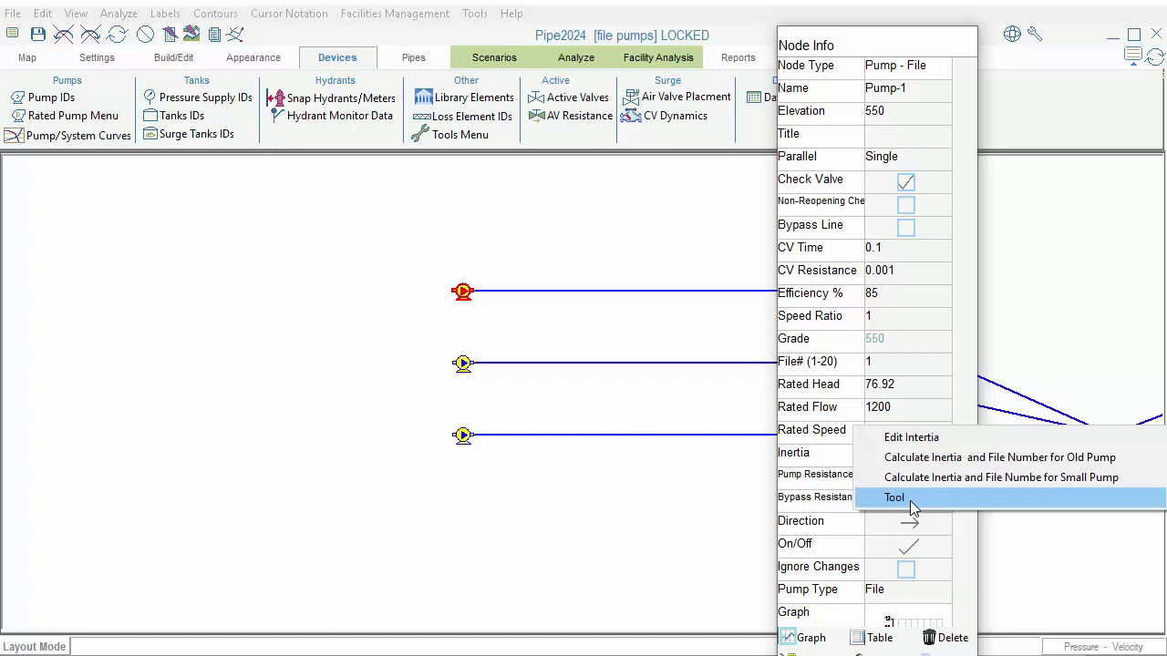
# Check Pump-1 in the inertia Tool in English then SI units: 196.75 inertia, specific speed 26.67
pyautogui.click(914, 498)
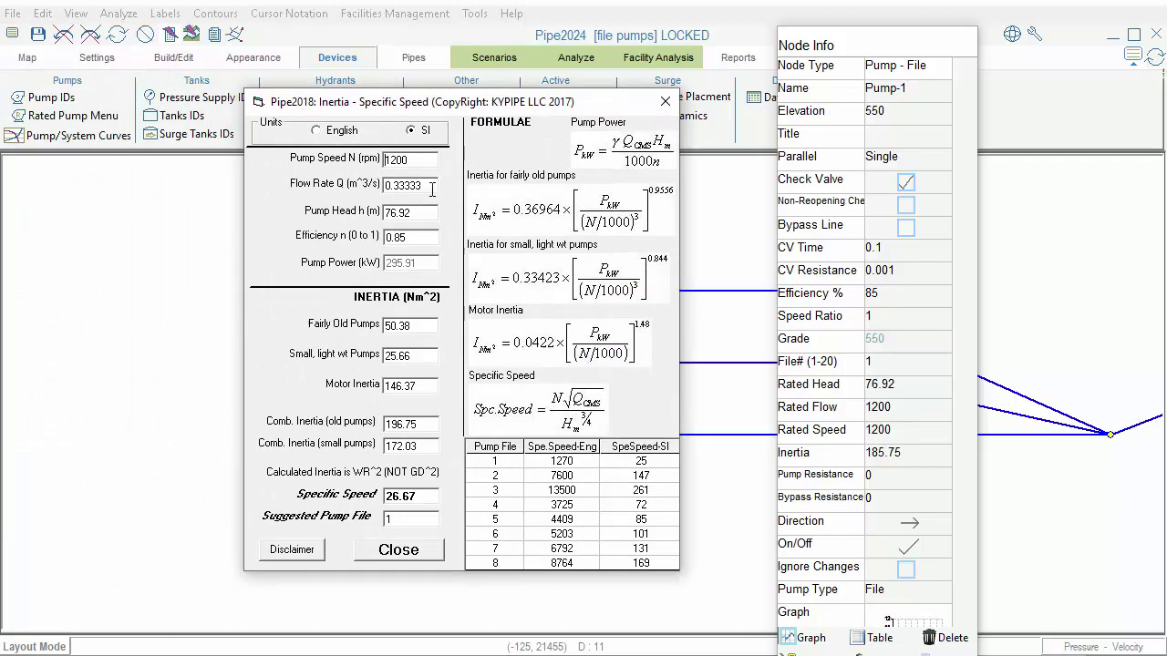
pyautogui.click(319, 132)
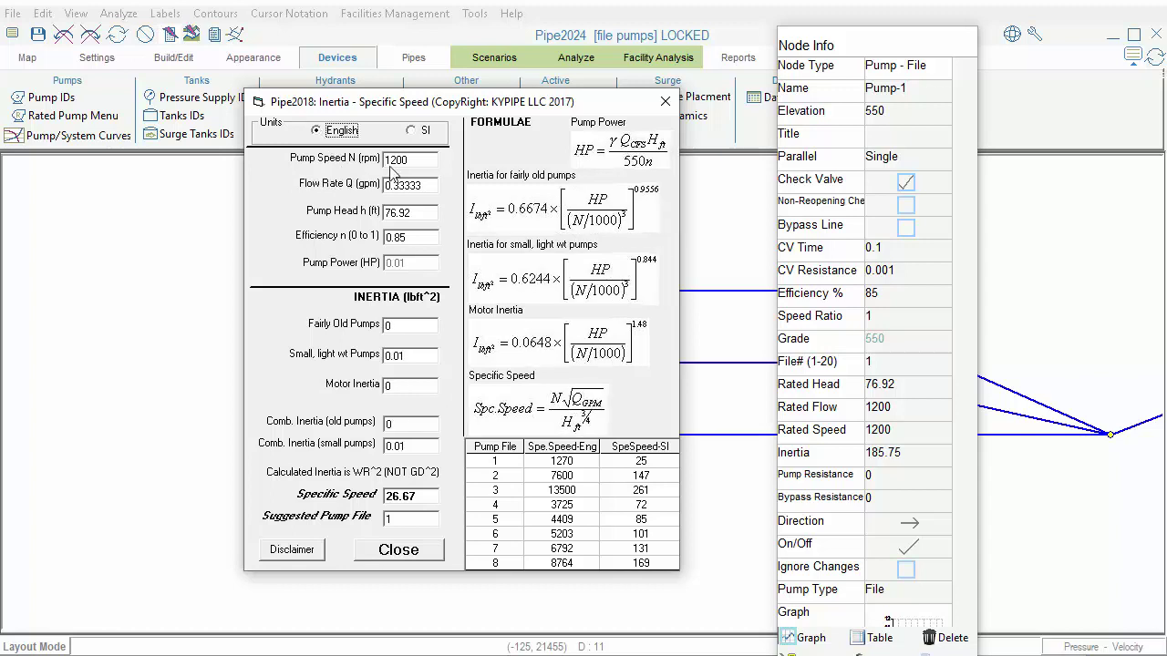
pyautogui.click(419, 130)
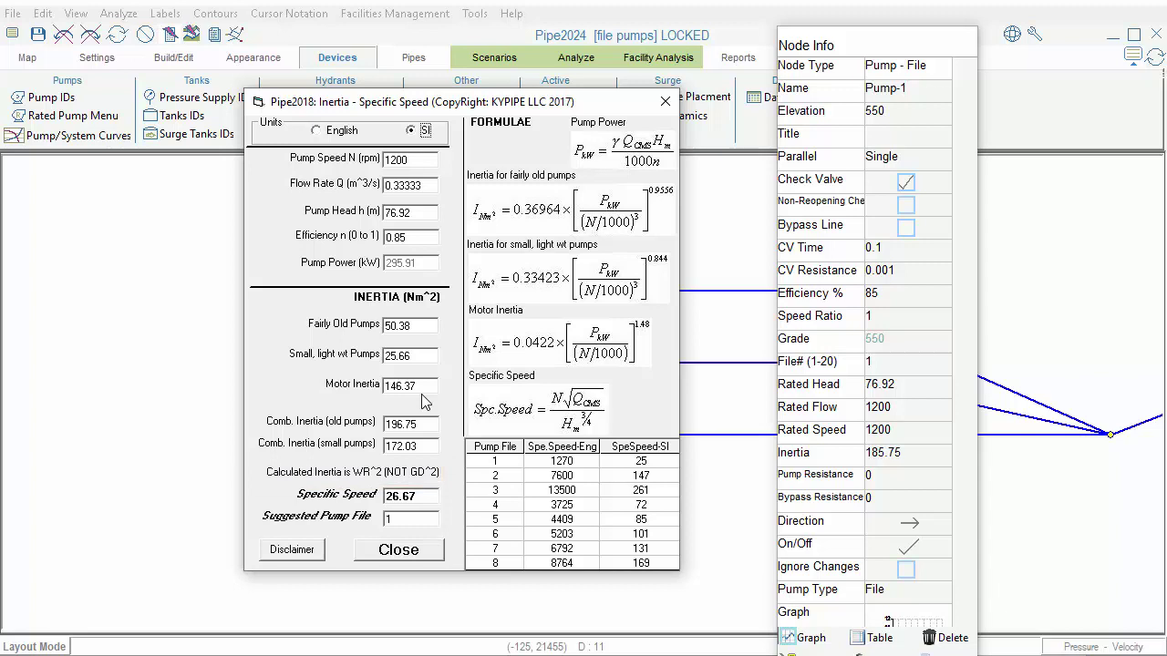
pyautogui.click(527, 581)
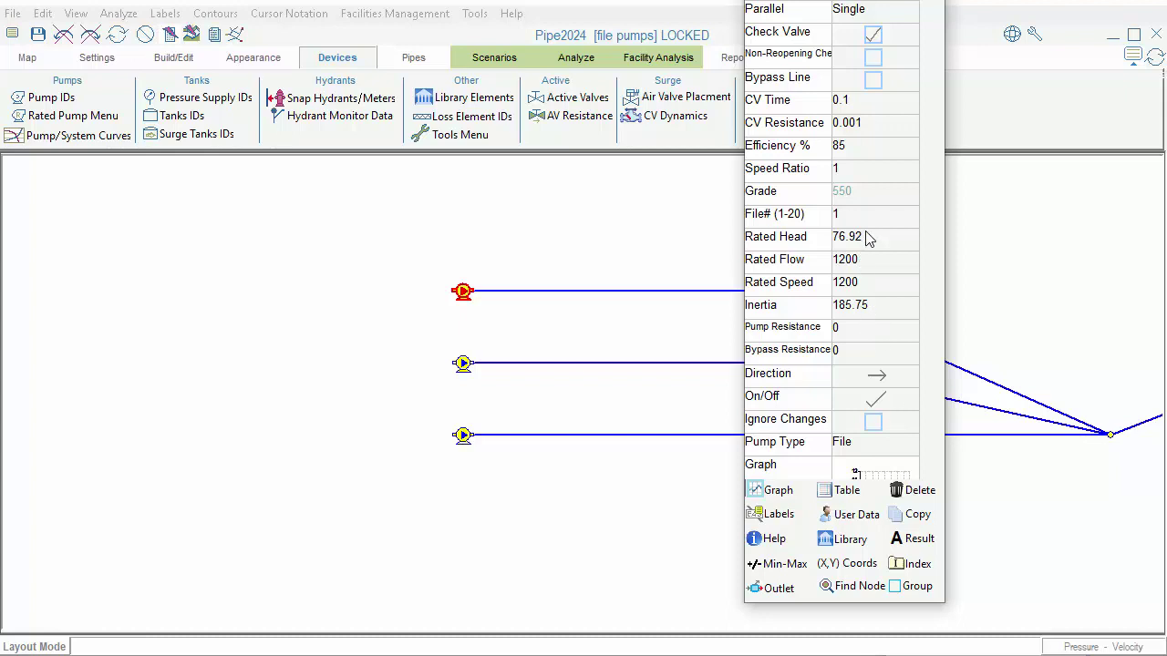
# Set Pump-1's Pump Type to File/Table, linked to curve data ID 77
pyautogui.click(887, 447)
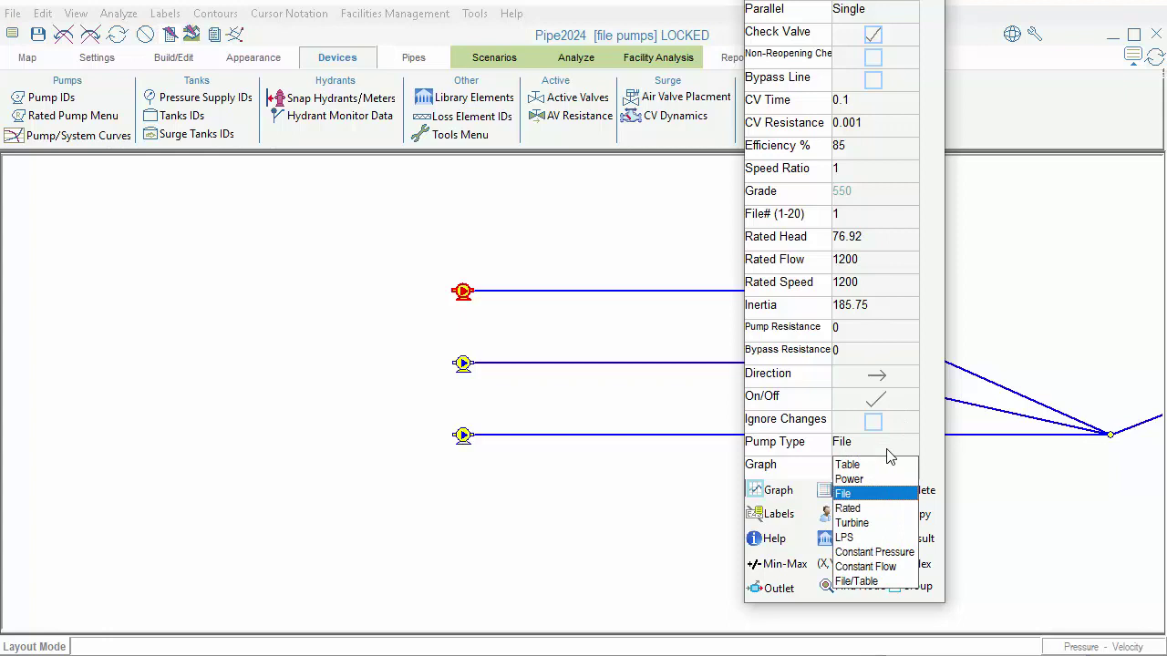
pyautogui.click(893, 584)
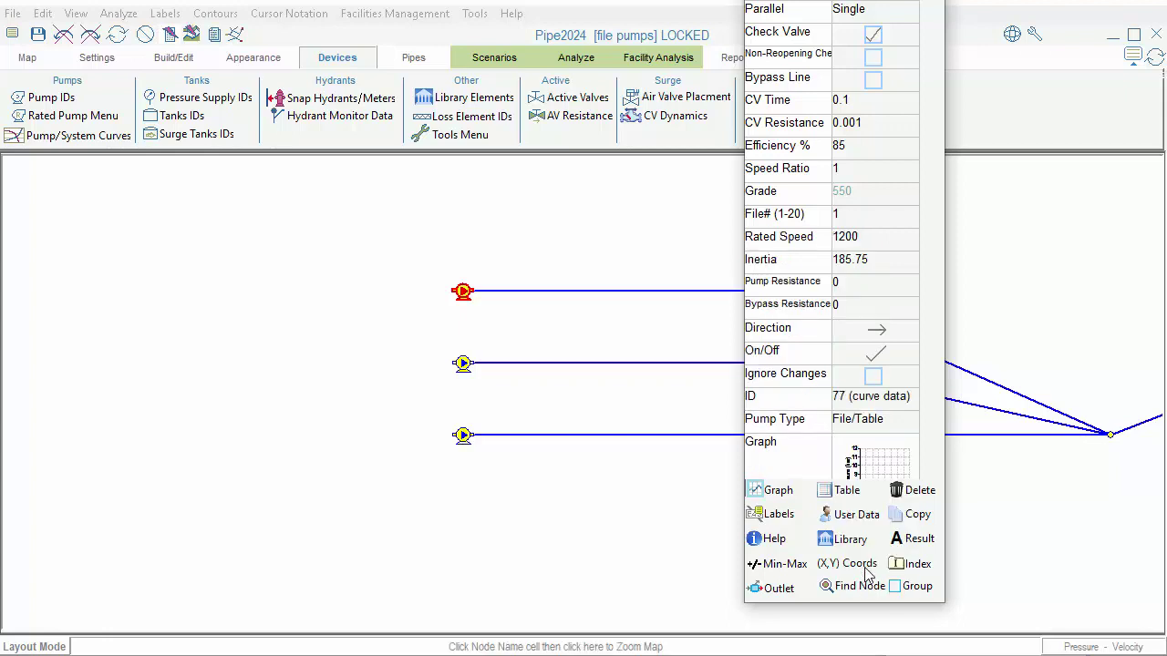
# Open ID 1's Head/Flow curve table (90/0, 76.92/1200, 60/2000) from Pump-1's ID field
pyautogui.click(854, 398)
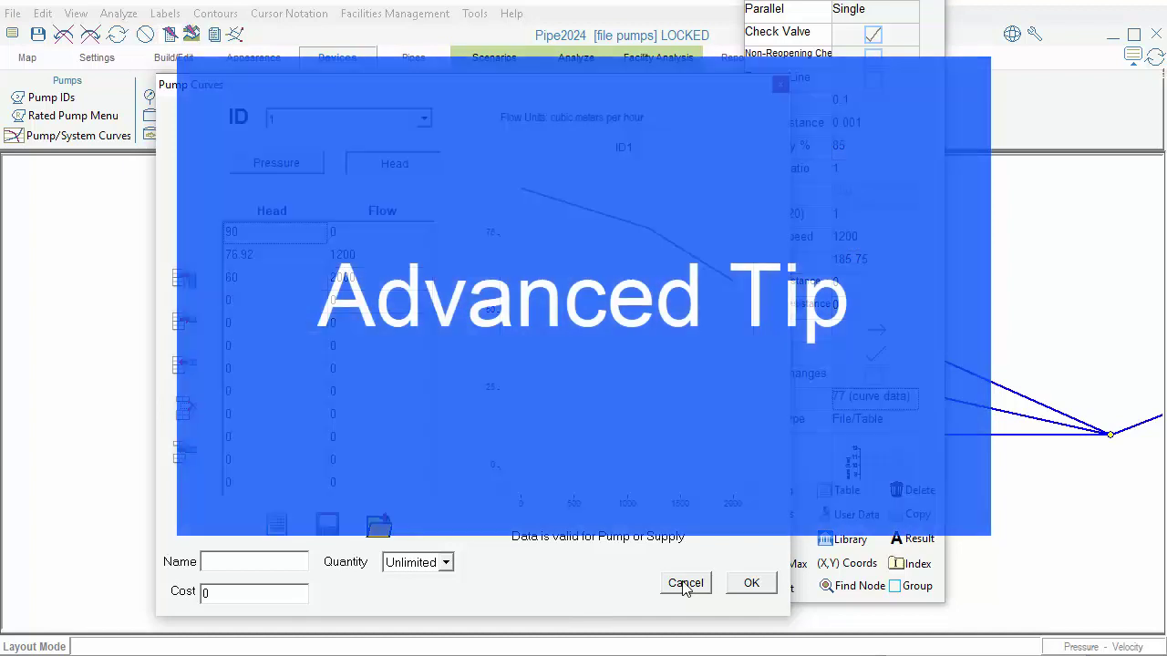
pyautogui.click(684, 584)
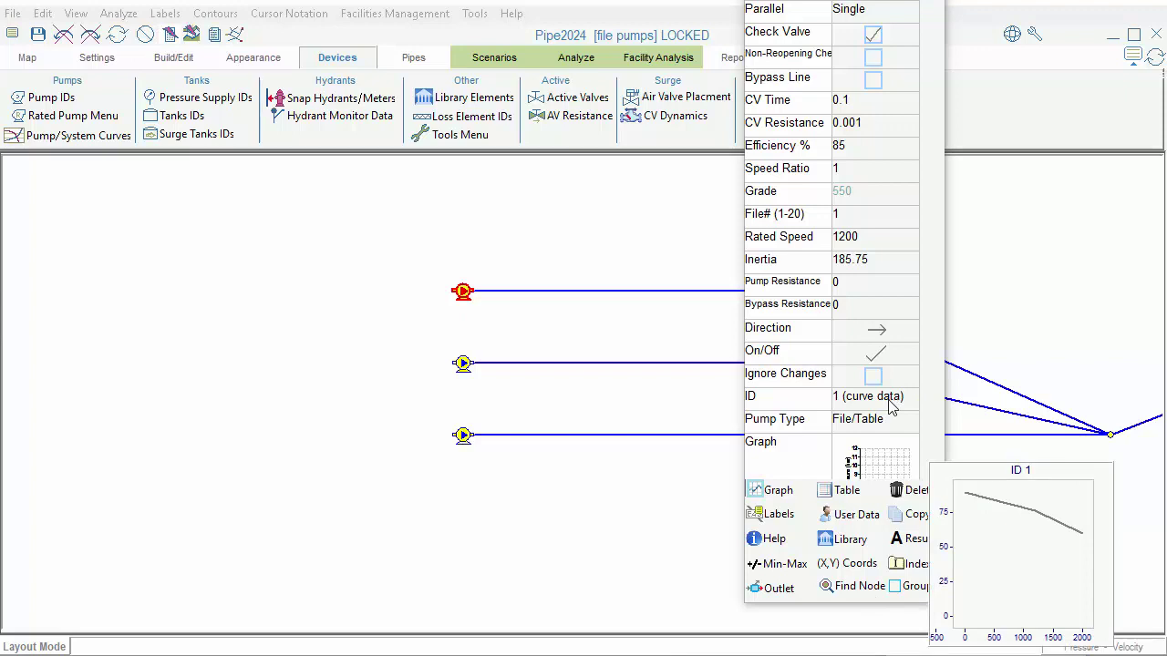
pyautogui.click(869, 407)
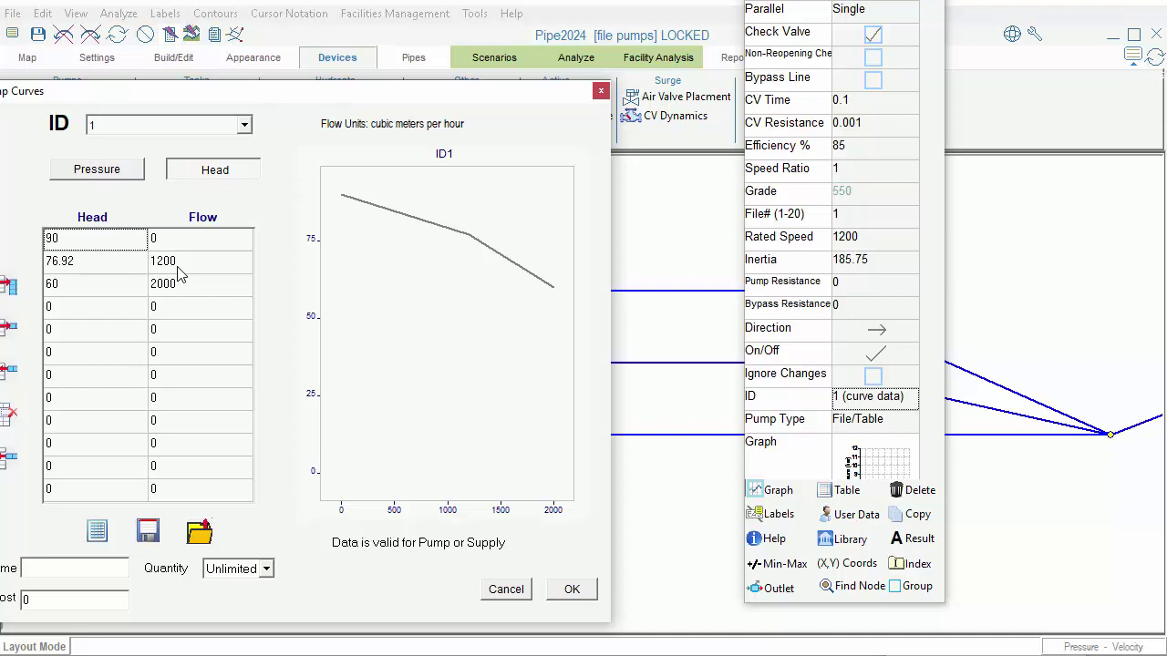
# Close the curve data and change Pump-1's pump type from File to Table
pyautogui.press('Return')
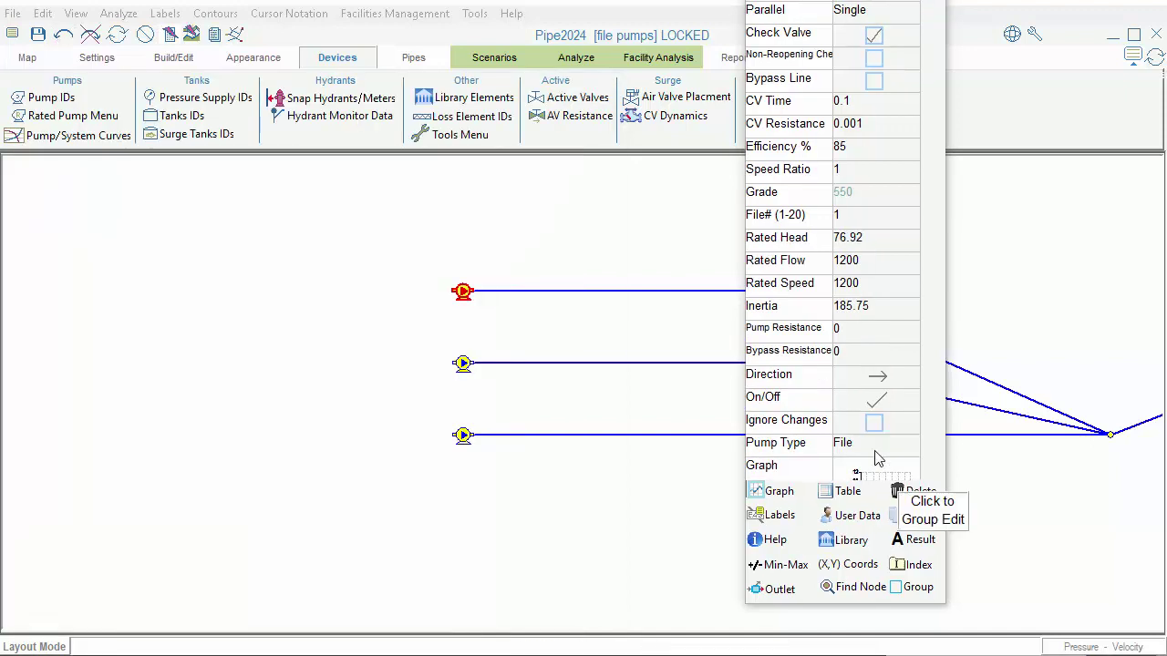
pyautogui.click(873, 448)
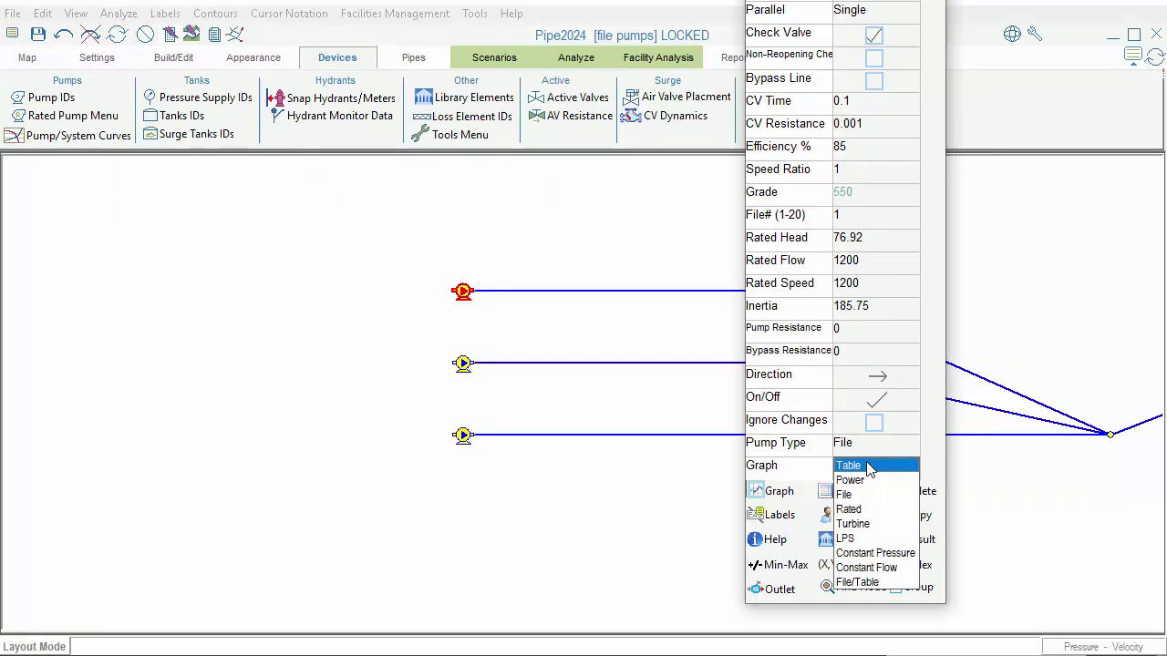
pyautogui.click(869, 465)
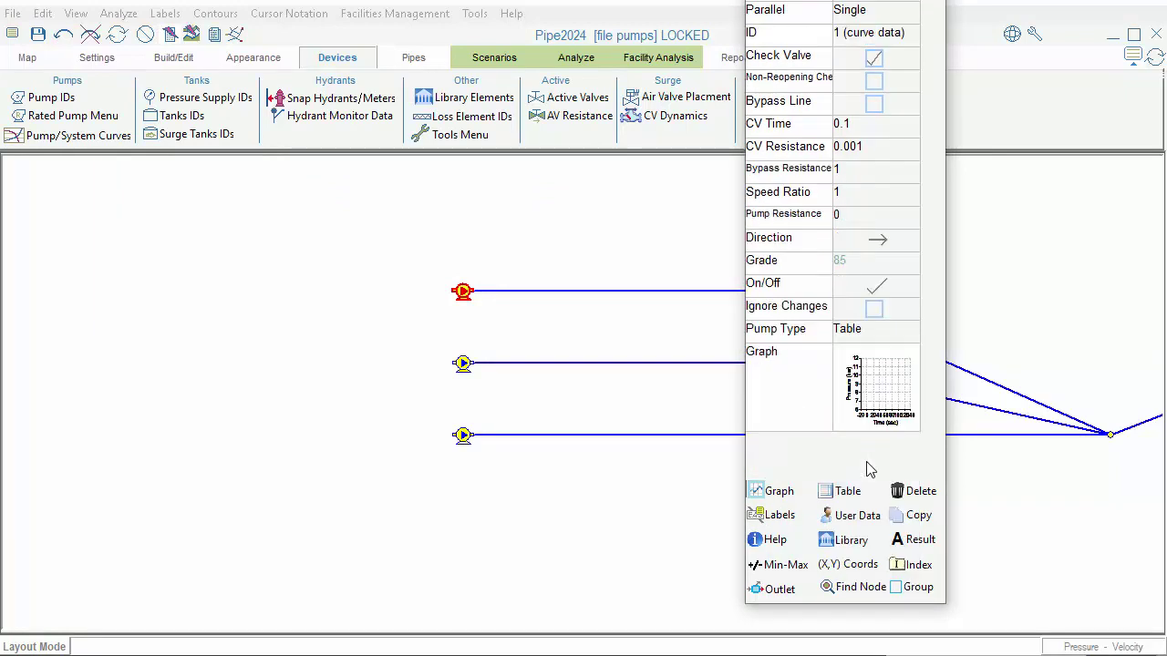
# Load the ID 1 pump curve (90/0, 76.92/1200, 60/2000) and move its window into view
pyautogui.click(884, 37)
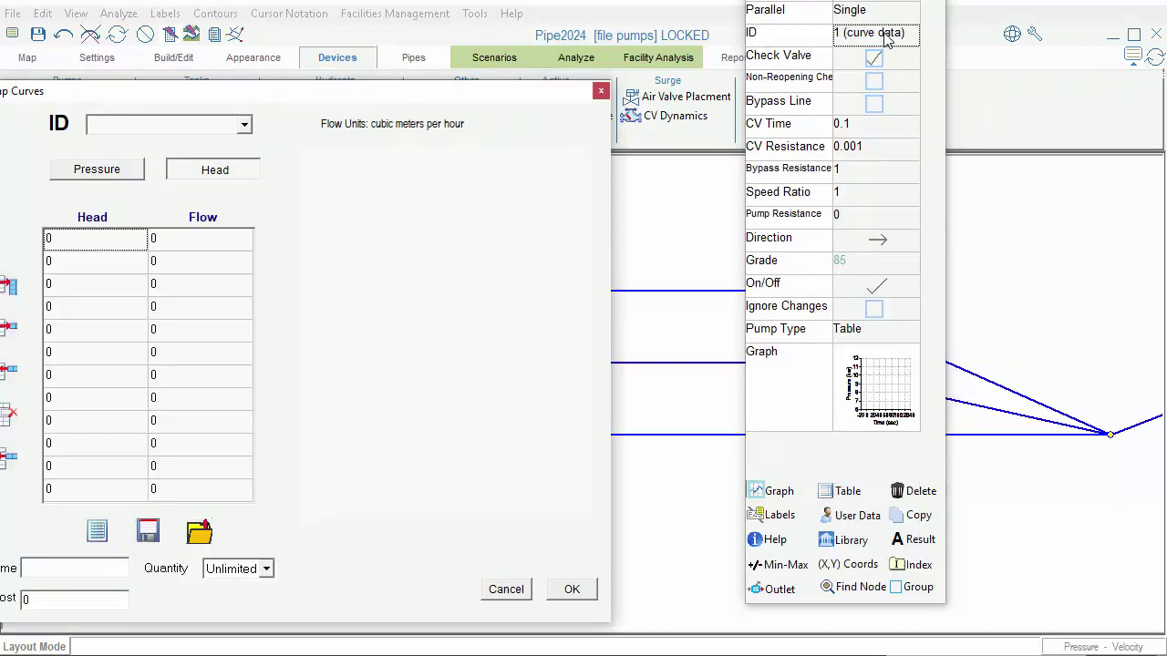
pyautogui.click(242, 130)
pyautogui.click(229, 145)
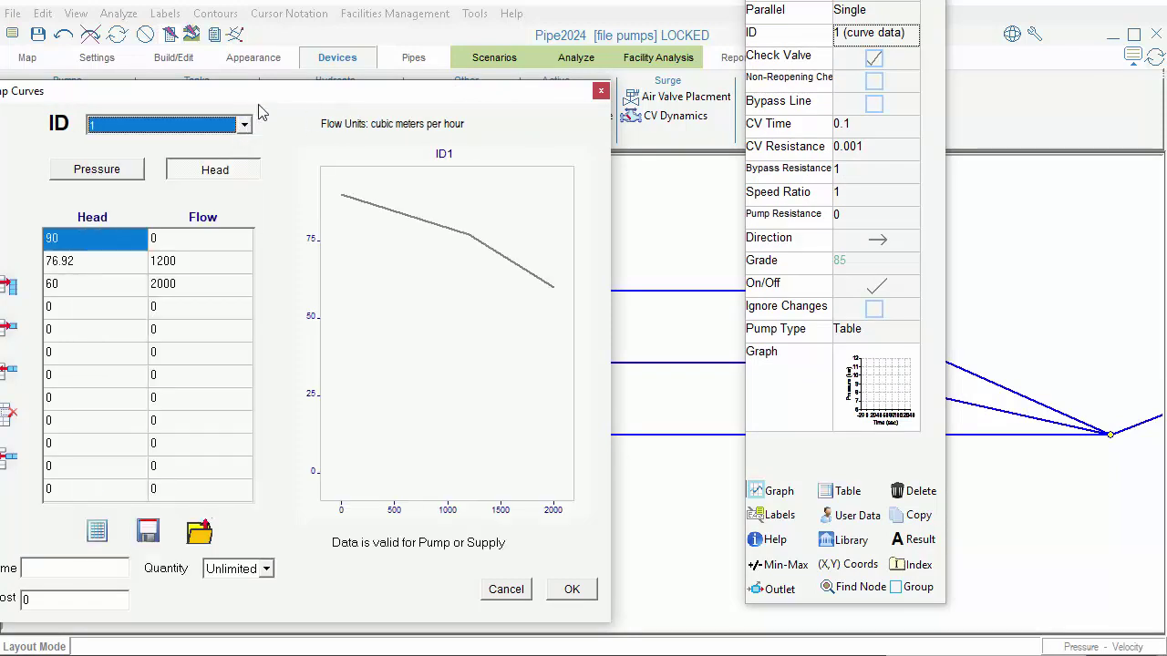
pyautogui.moveTo(264, 98); pyautogui.dragTo(482, 50)
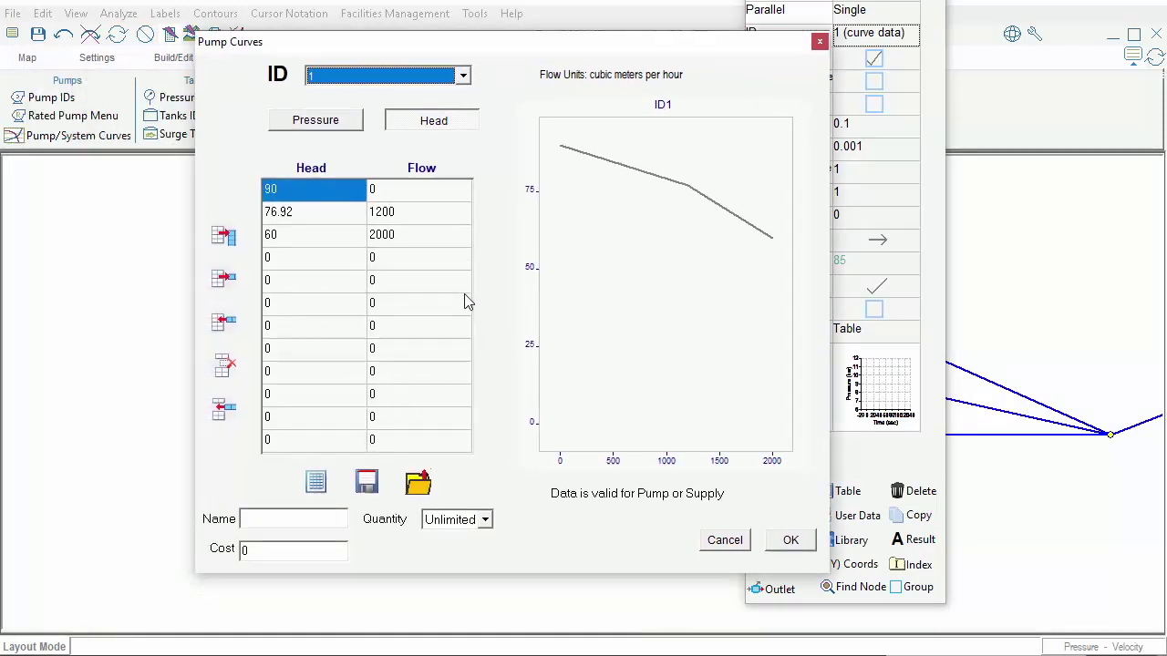